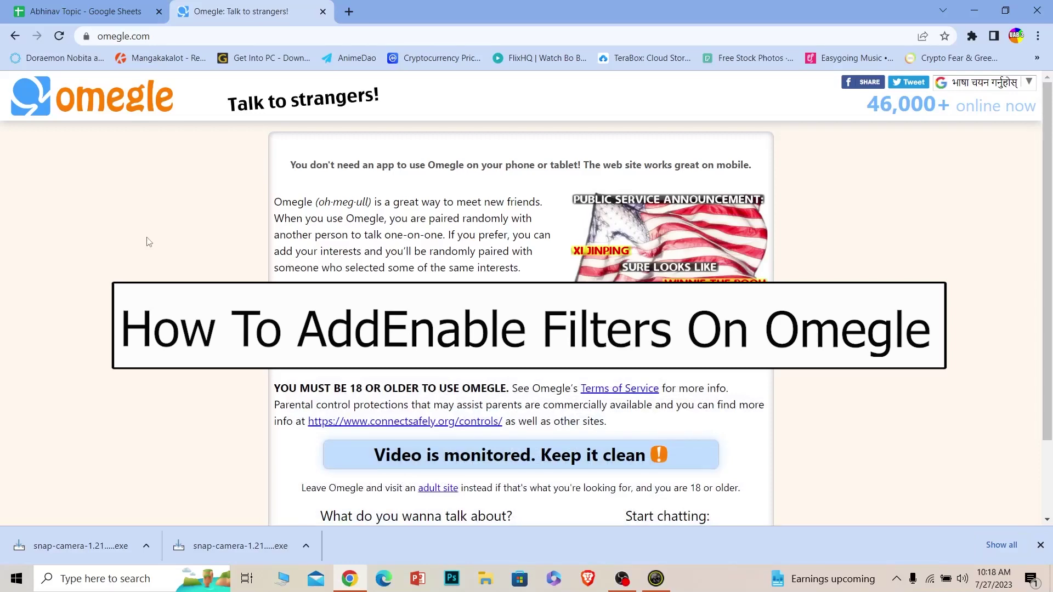
Dismiss Chrome's downloads bar to reveal Omegle's chat options.
{"action": "left_click", "coordinate": [1042, 545]}
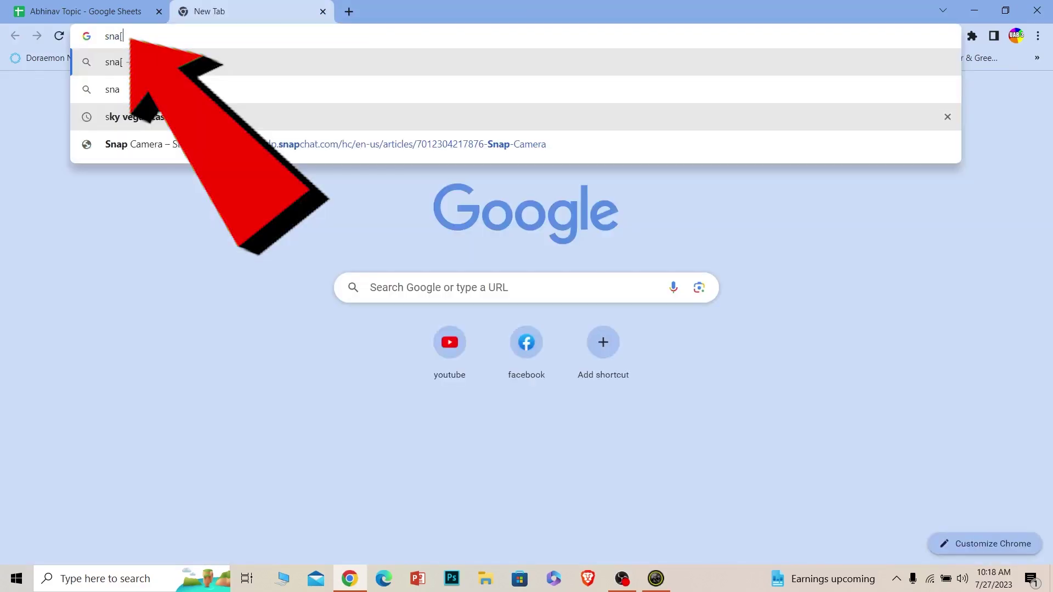
{"action": "type", "text": "["}
Correct the omnibox to 'snap camera' and run the Google search.
{"action": "key", "text": "BackSpace"}
{"action": "type", "text": "p"}
{"action": "key", "text": "Return"}
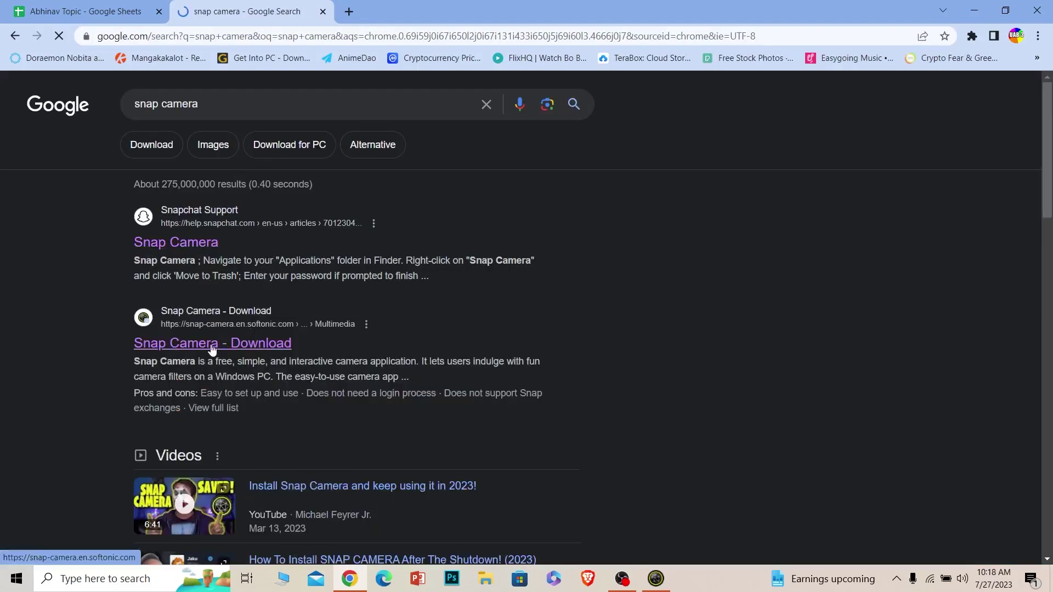
Visit the Softonic Snap Camera download result, then return to Chrome and load omegle.com.
{"action": "left_click", "coordinate": [212, 350]}
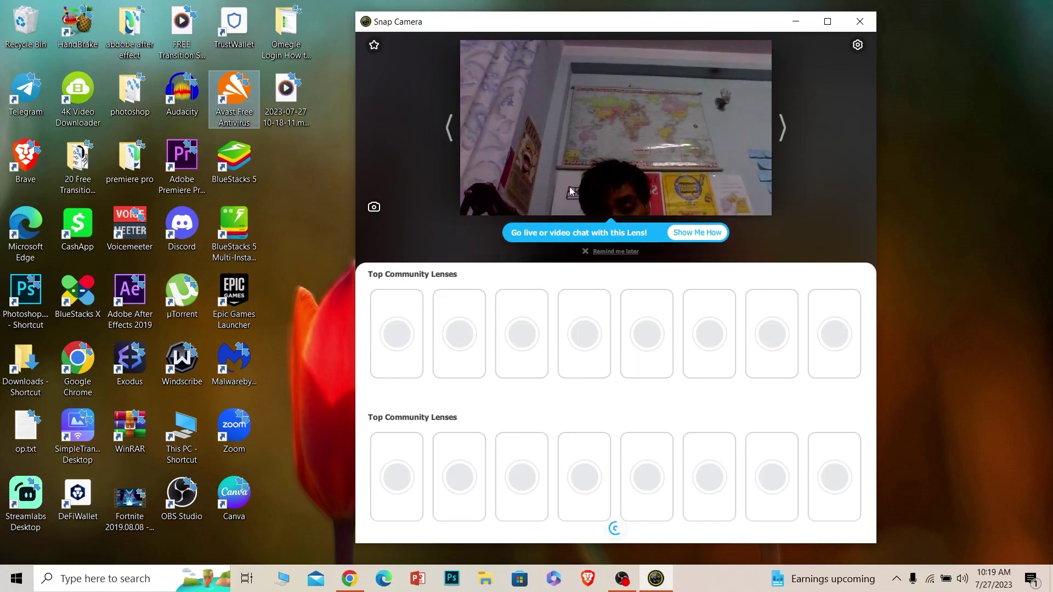
{"action": "left_click", "coordinate": [338, 581]}
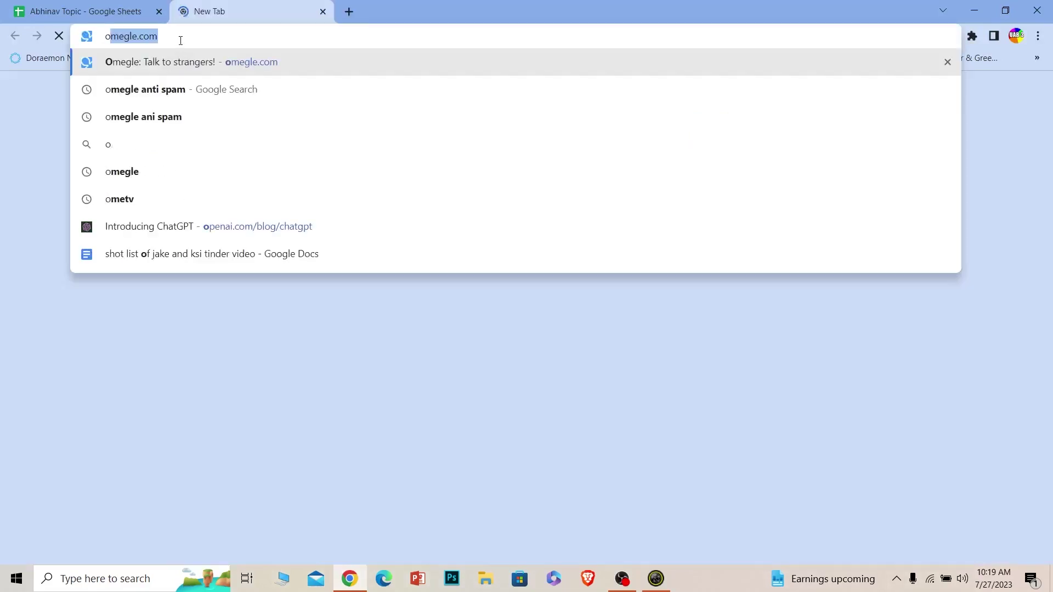
{"action": "key", "text": "Return"}
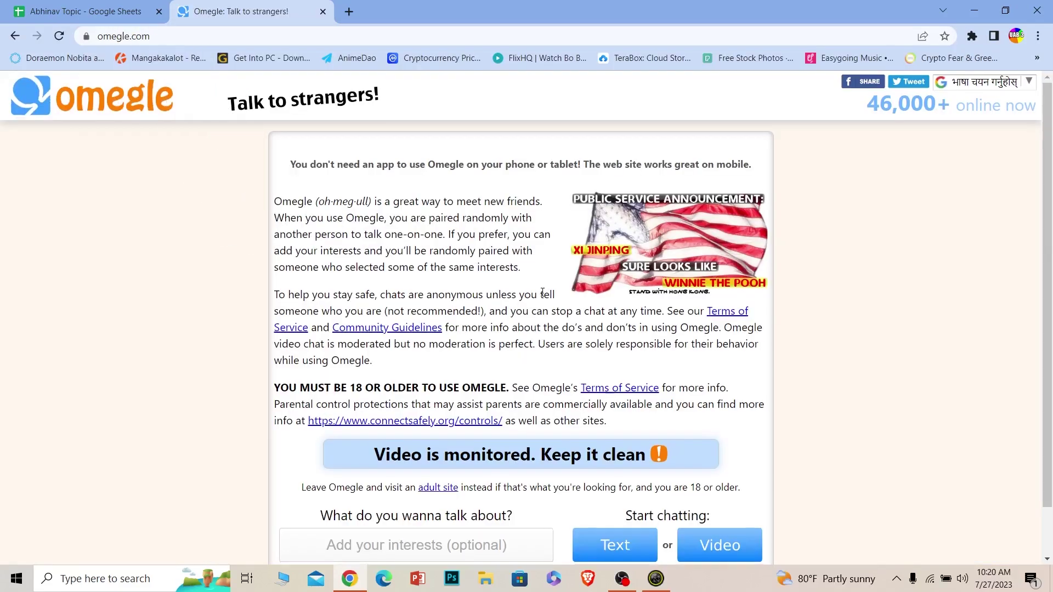
{"action": "scroll", "coordinate": [651, 420], "scroll_direction": "down", "scroll_amount": 2}
Accept Omegle's age restriction and terms checkboxes and continue to chat.
{"action": "left_click", "coordinate": [694, 491]}
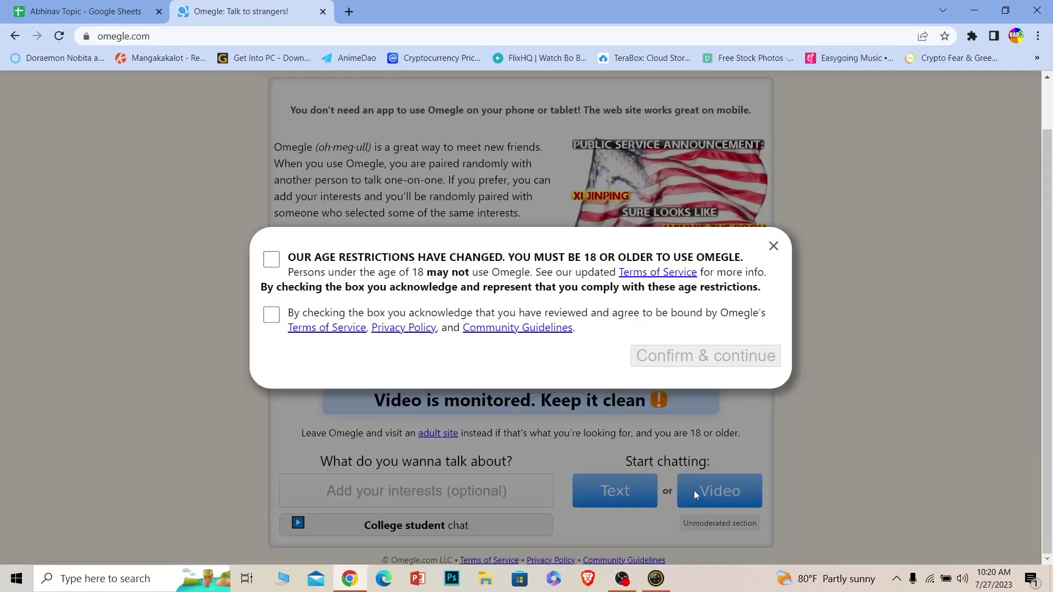
{"action": "left_click", "coordinate": [270, 259]}
{"action": "left_click", "coordinate": [271, 314]}
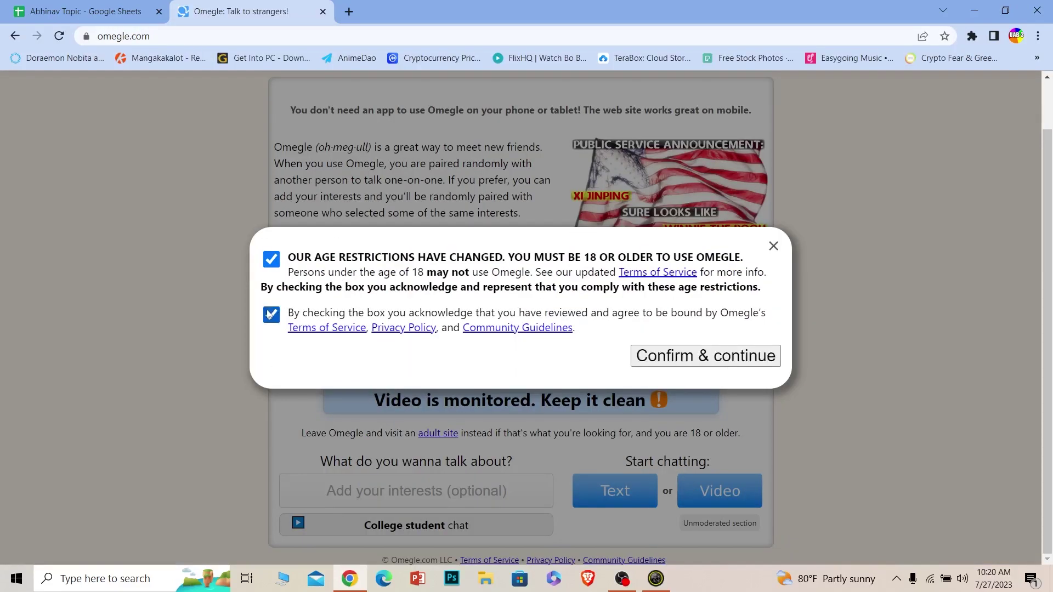
{"action": "left_click", "coordinate": [659, 362]}
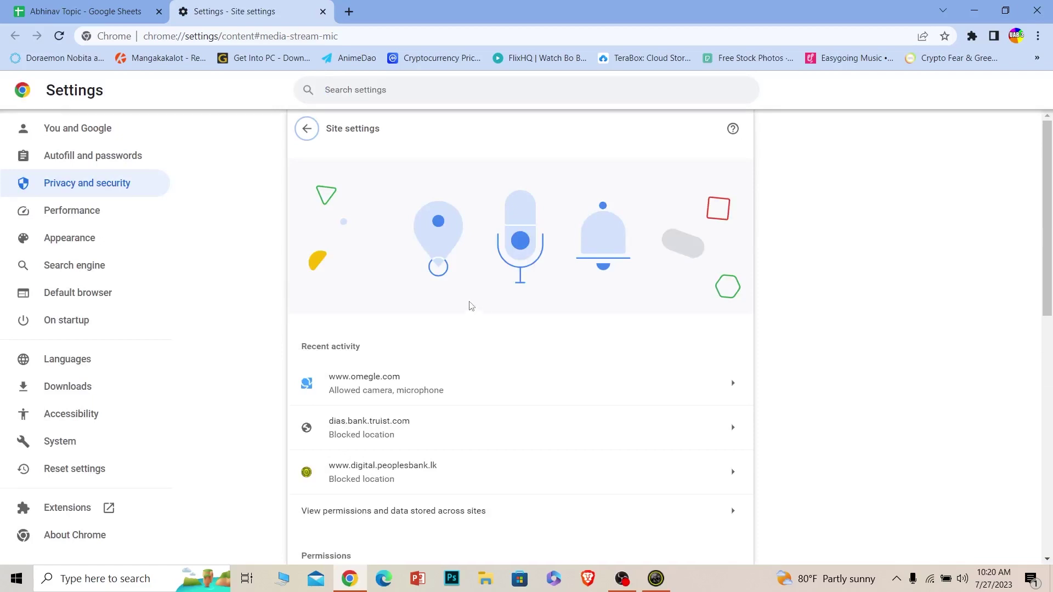
{"action": "scroll", "coordinate": [469, 306], "scroll_direction": "down", "scroll_amount": 1}
{"action": "scroll", "coordinate": [463, 308], "scroll_direction": "down", "scroll_amount": 1}
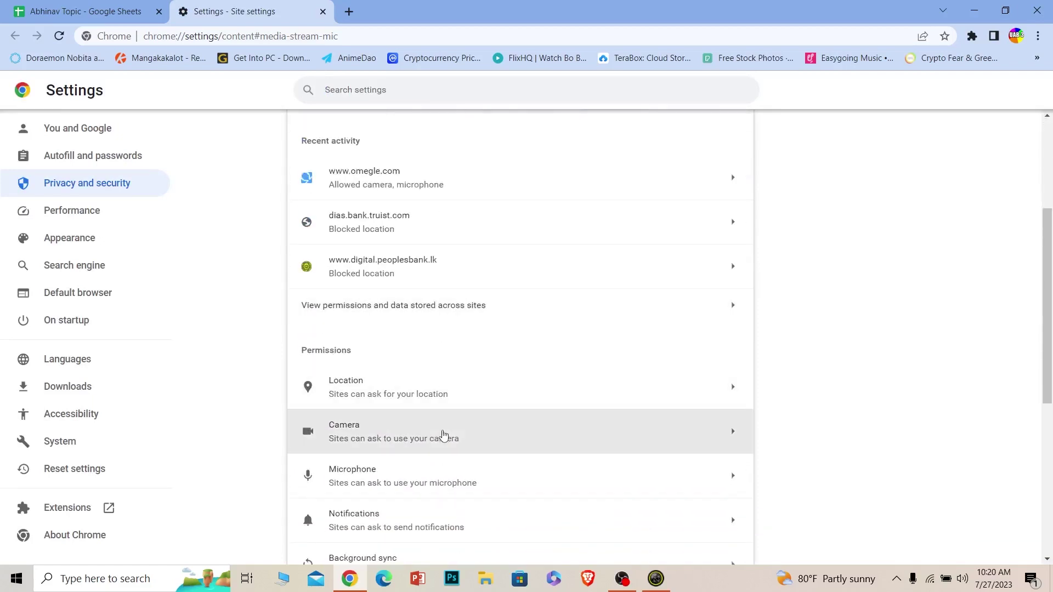
Go into the Camera entry under Site settings Permissions.
{"action": "left_click", "coordinate": [442, 435]}
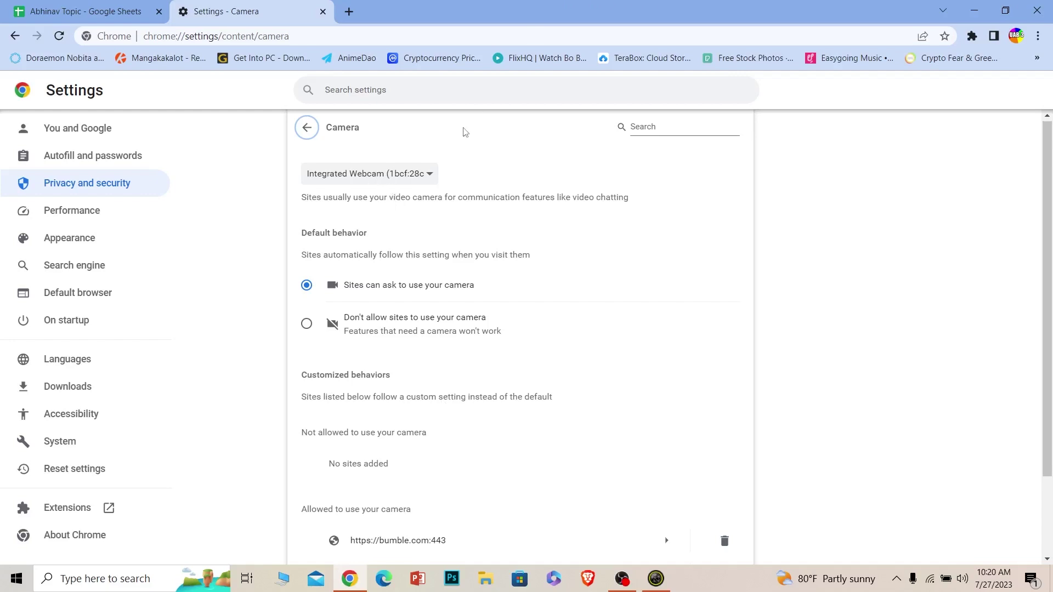
Select Snap Camera as Chrome's camera device instead of Integrated Webcam.
{"action": "left_click", "coordinate": [428, 174]}
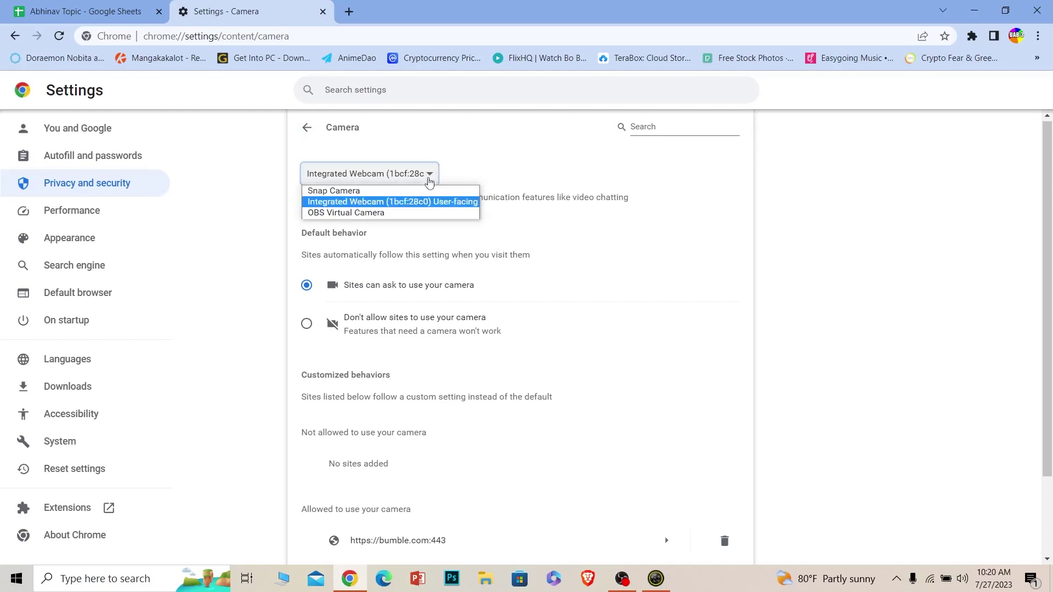
{"action": "left_click", "coordinate": [379, 190]}
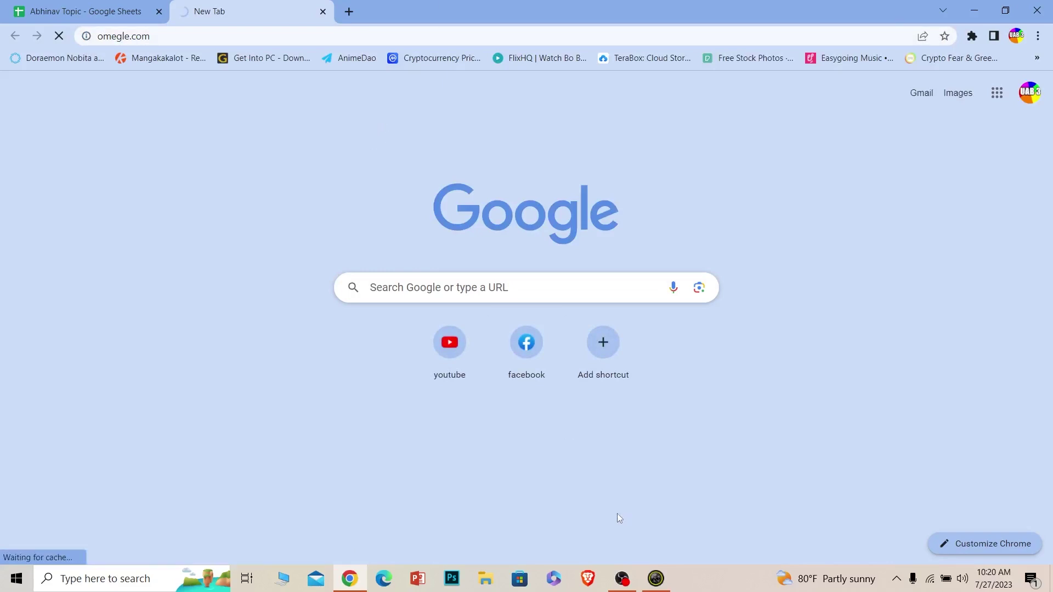
Bring up the Snap Camera app from the taskbar, then return to the loading Omegle tab.
{"action": "left_click", "coordinate": [656, 578]}
{"action": "left_click", "coordinate": [188, 295]}
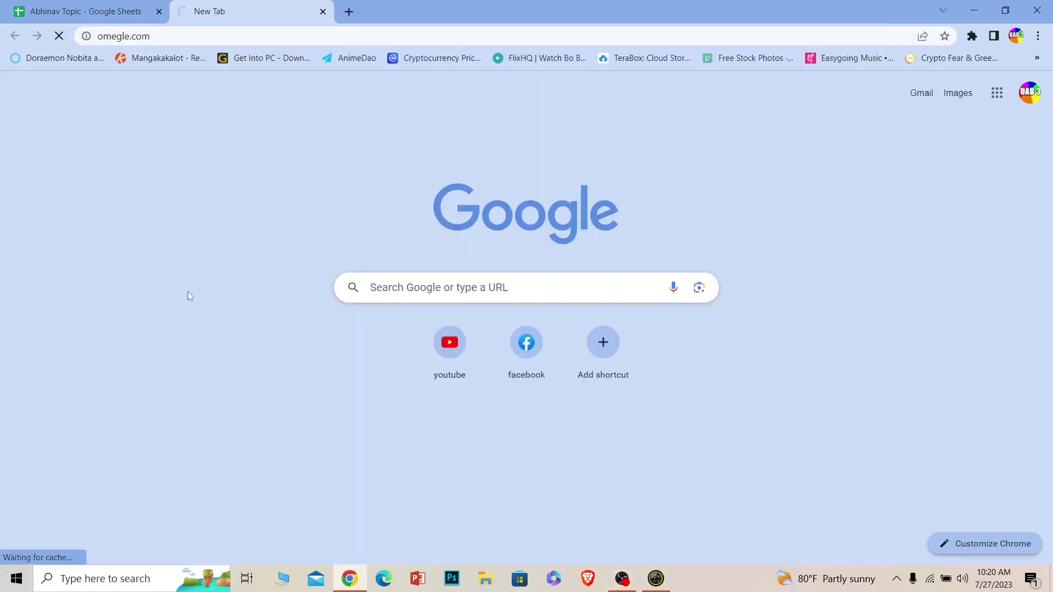